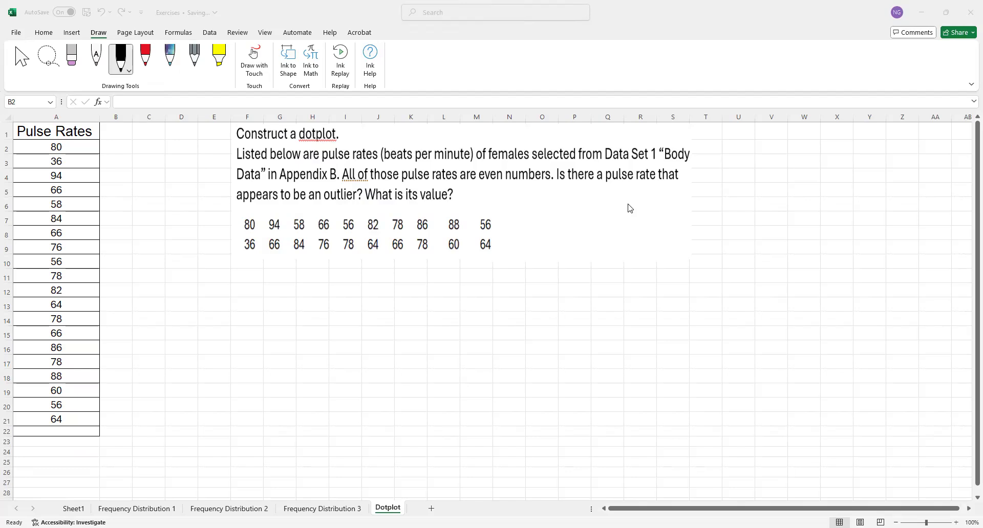
Enter the formula =COUNTIF(A2:A2,A2) in cell B2, beside the first pulse rate
left_click(54, 114)
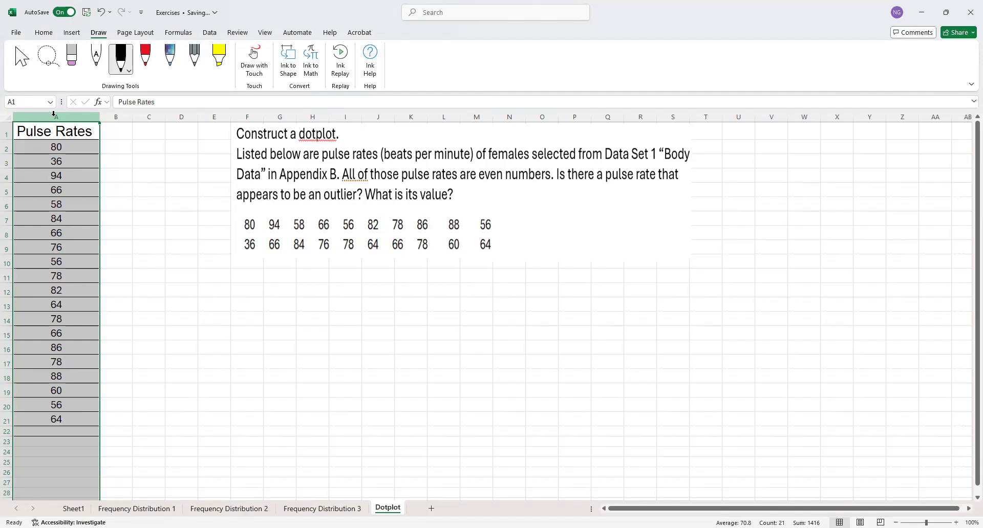
left_click(124, 151)
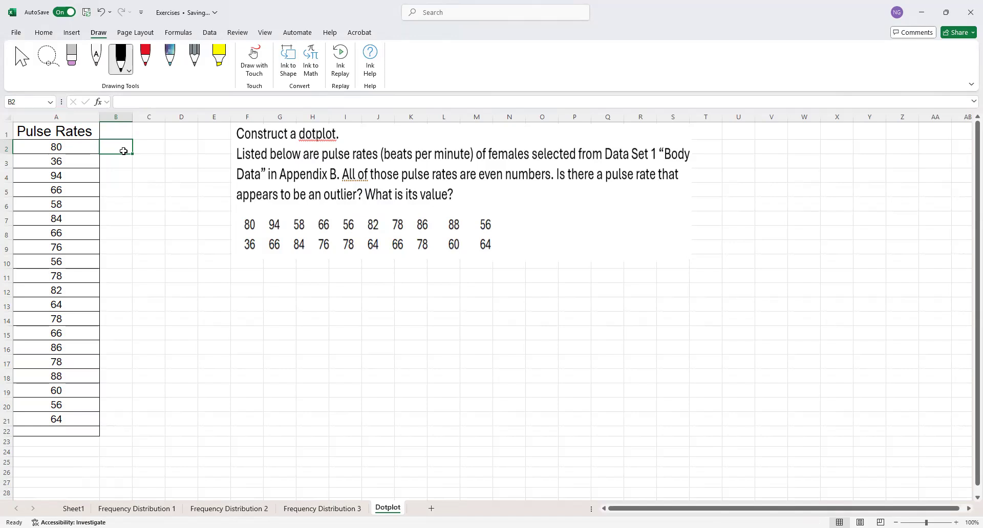
type("=")
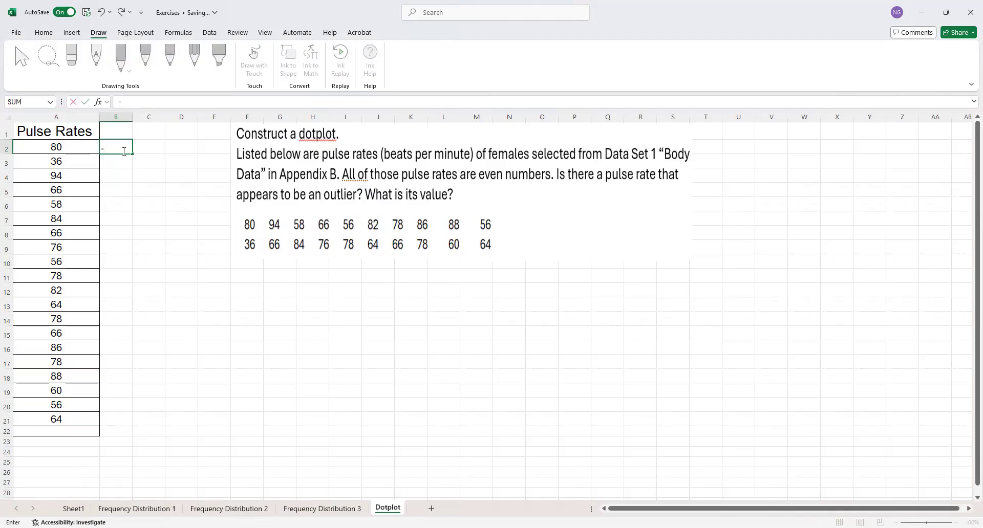
type("counti")
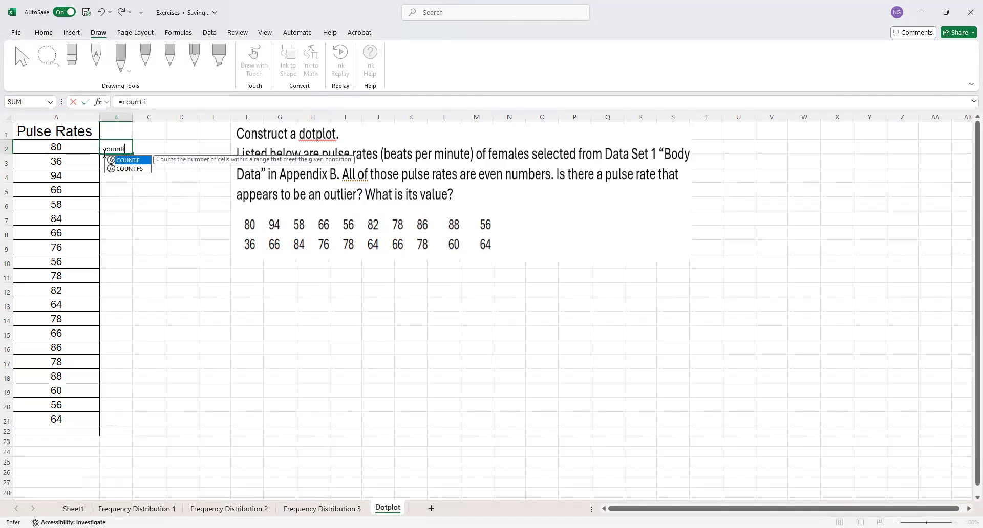
double_click(135, 160)
left_click(64, 148)
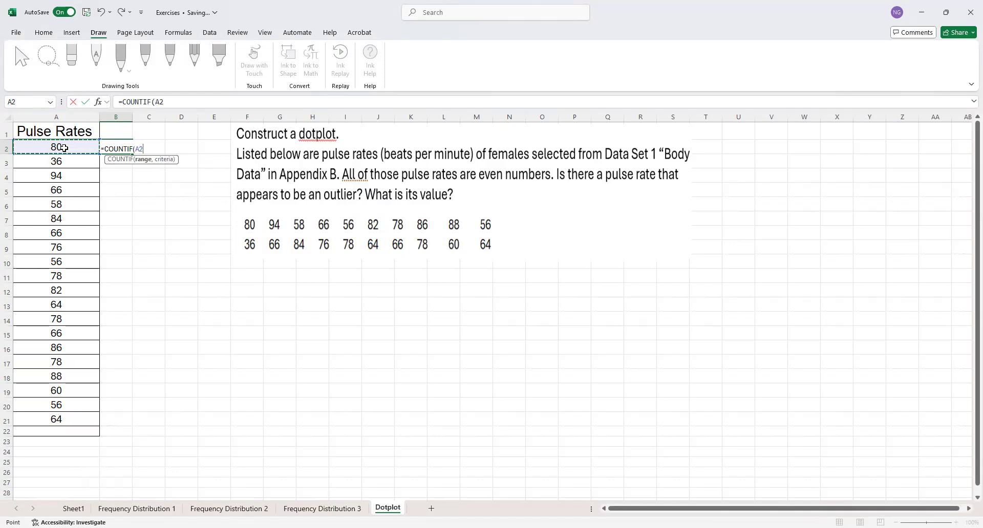
key("F8")
type(",")
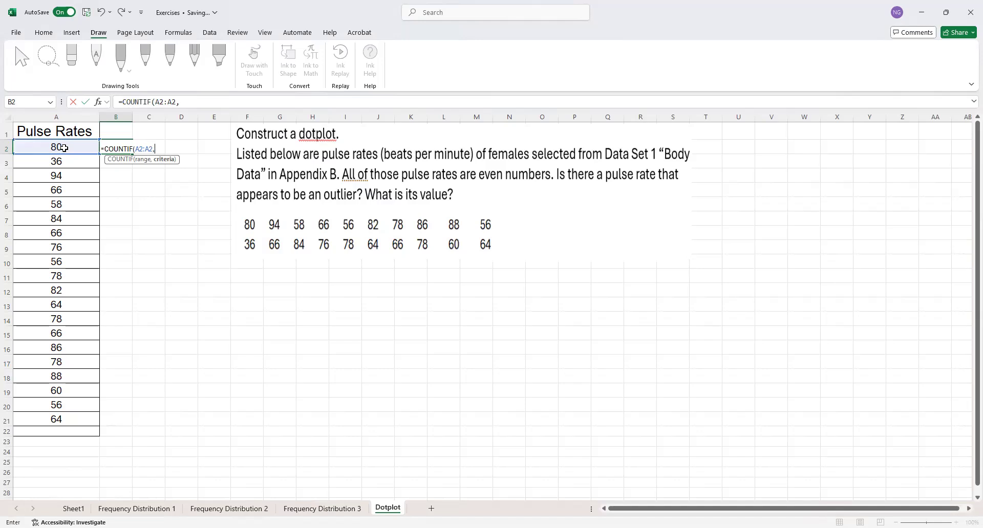
left_click(65, 148)
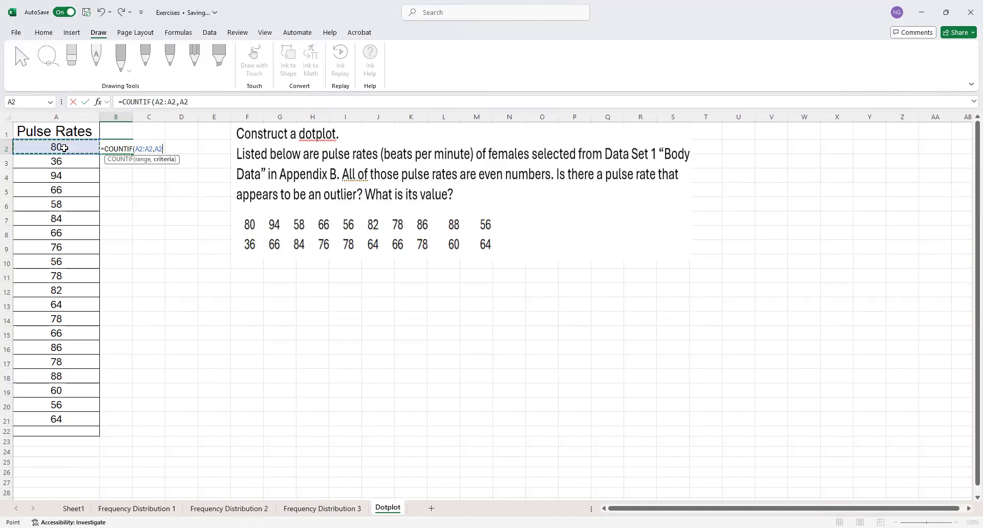
type(")")
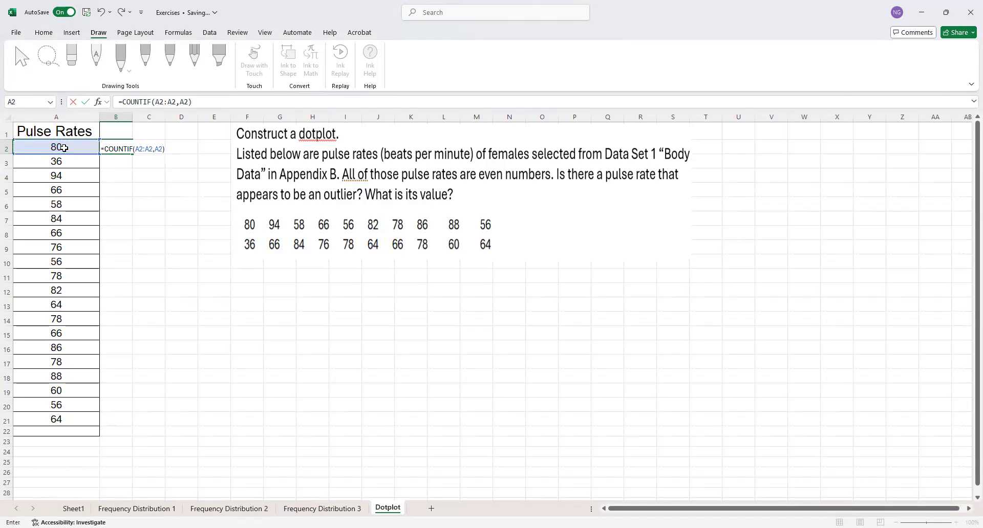
Make the start of the COUNTIF range absolute as $A$2 and fill the formula from B2 down to B21
left_click(139, 149)
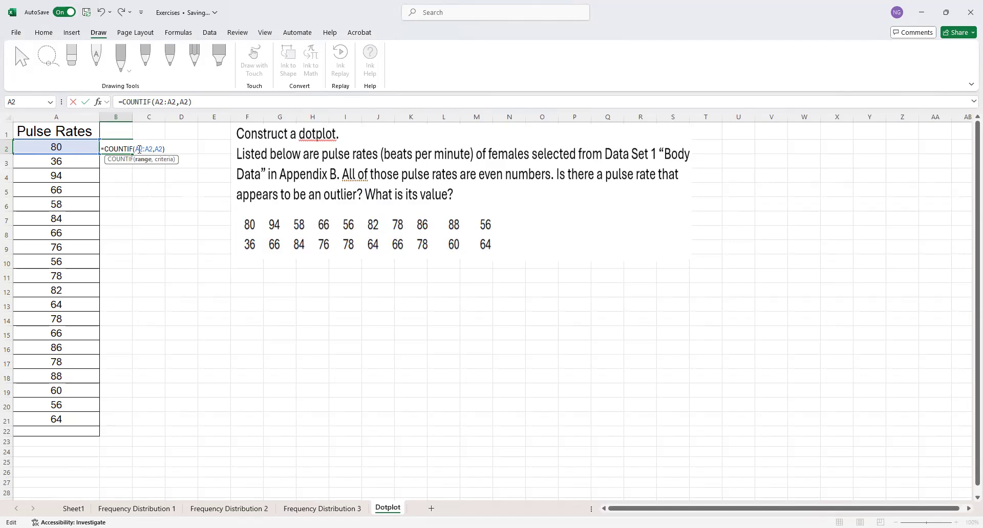
key("F4")
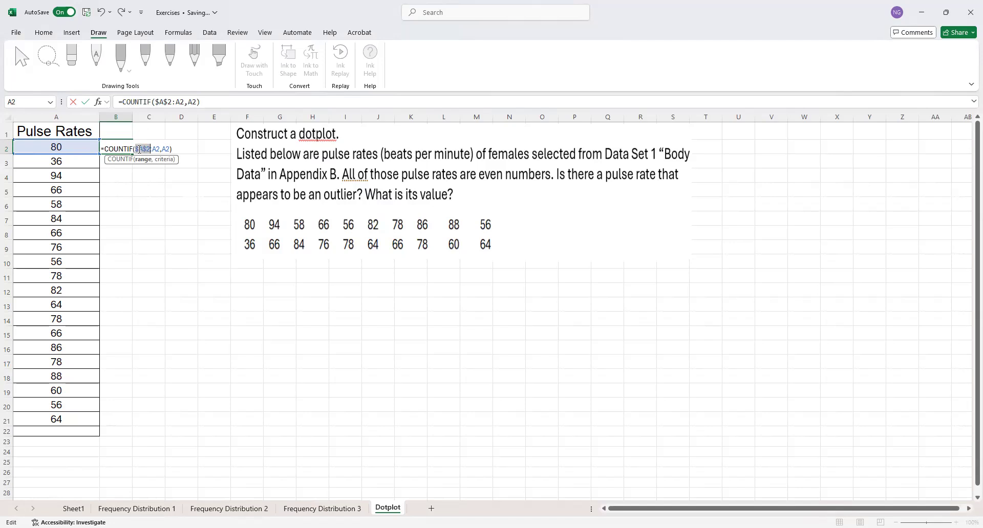
key("Return")
left_click(122, 148)
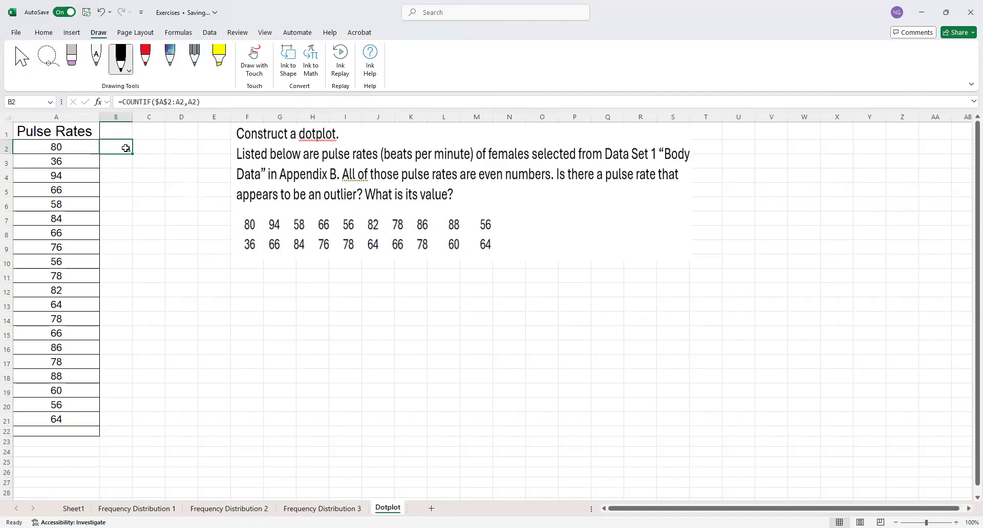
left_click_drag(132, 155, 108, 420)
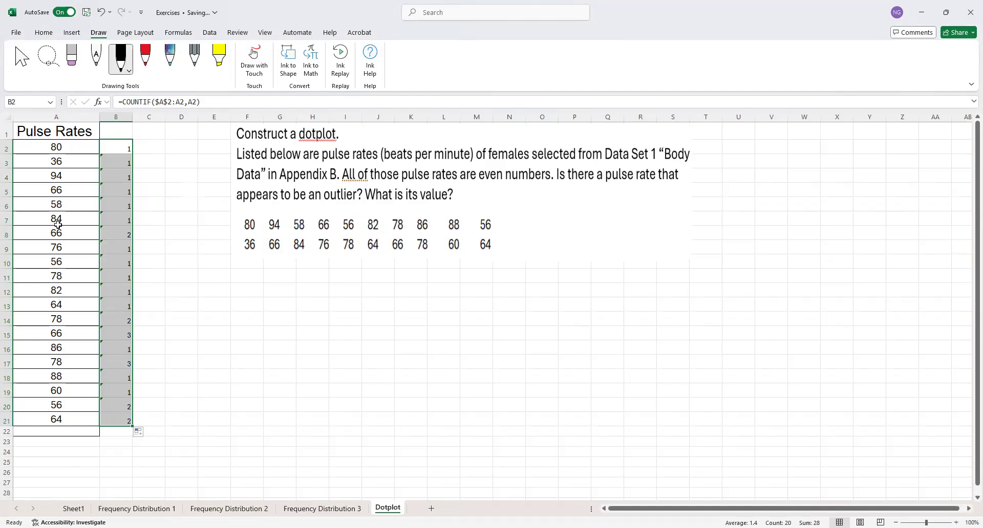
Insert a markers-only scatter chart from the pulse rates and their running counts in A2:B21
left_click_drag(39, 145, 107, 417)
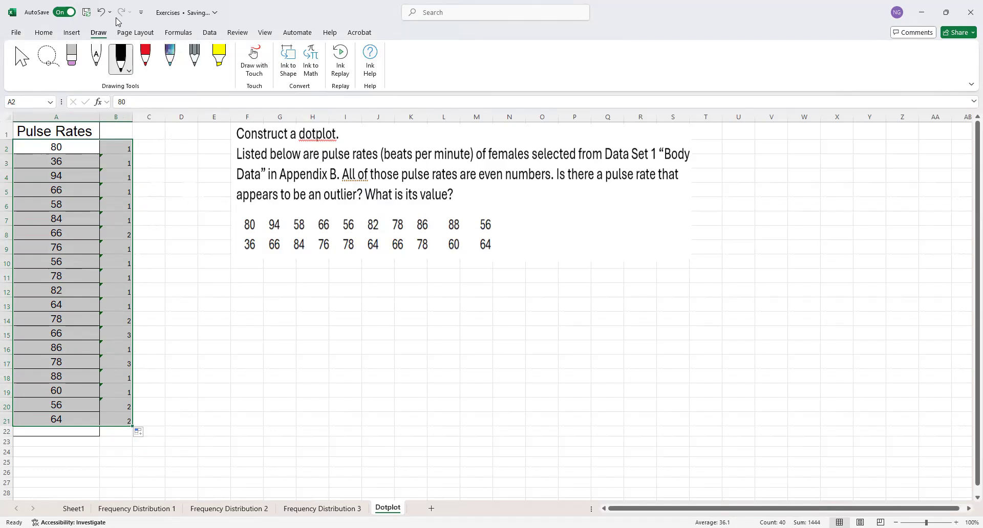
left_click(207, 34)
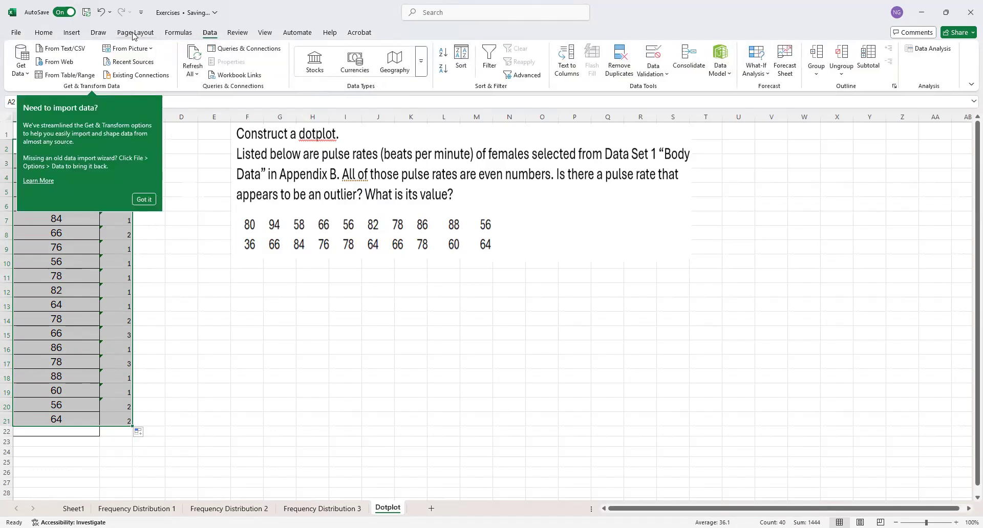
left_click(179, 34)
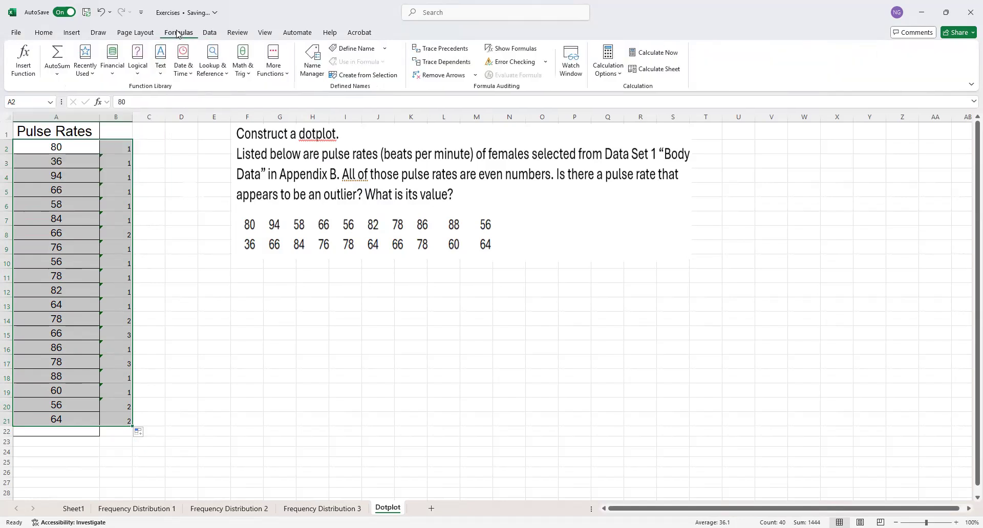
left_click(141, 34)
left_click(77, 33)
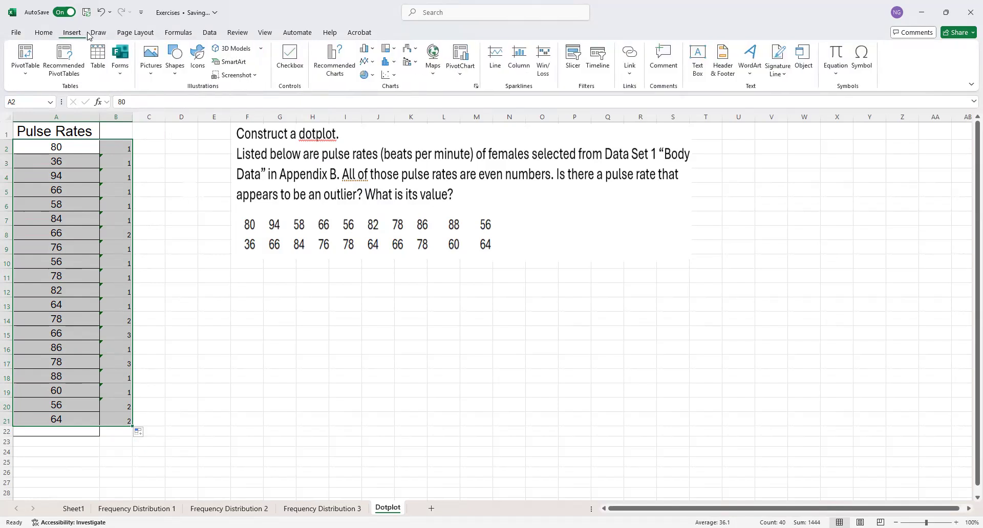
left_click(394, 77)
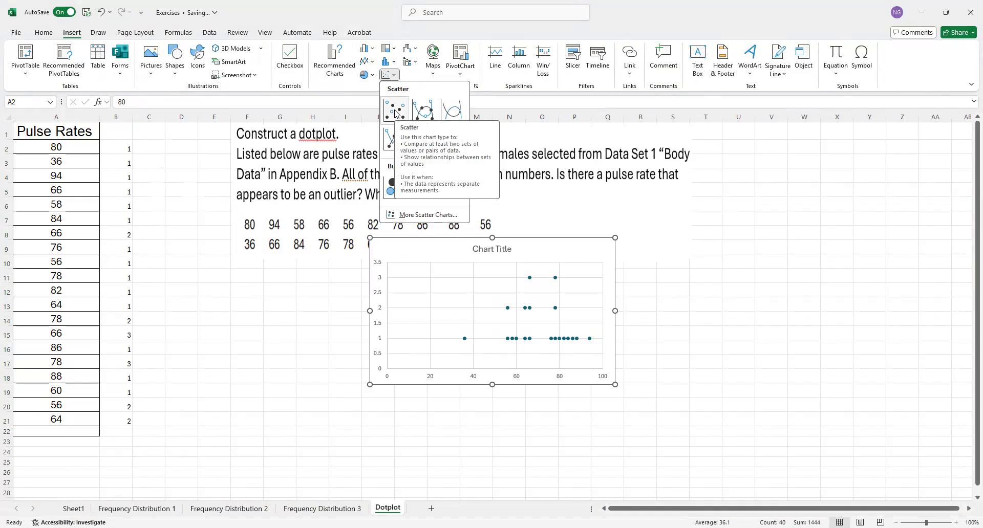
left_click(395, 111)
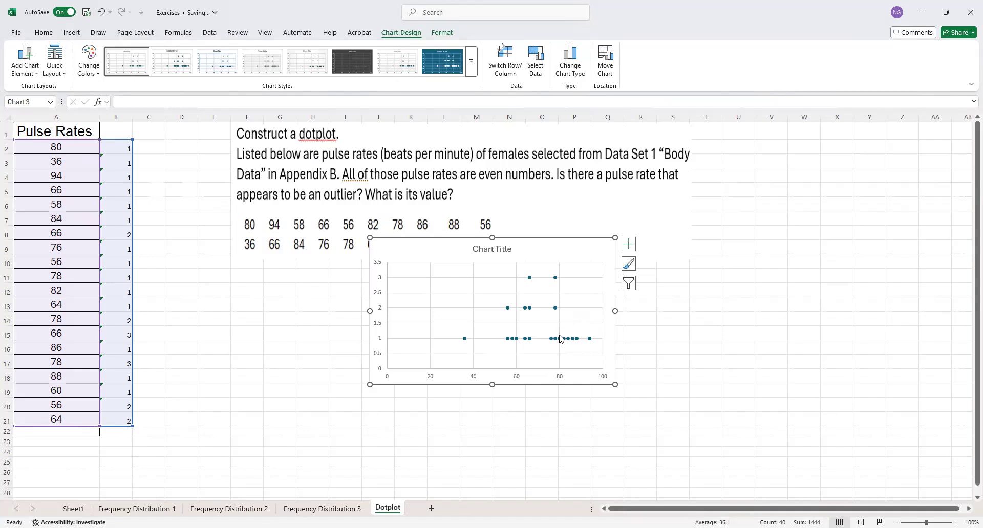
Set the chart's horizontal axis bounds to a minimum of 35 and a maximum of 95
left_click(517, 379)
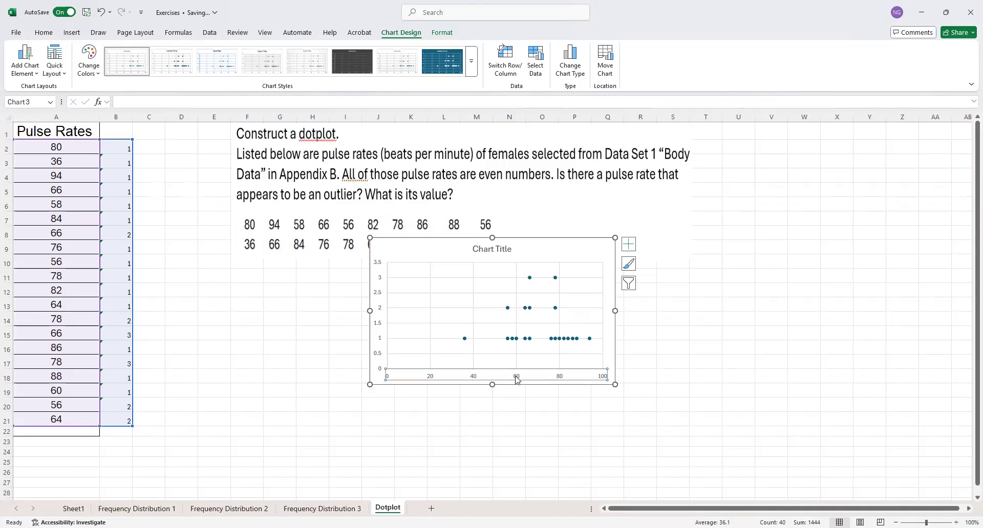
double_click(516, 379)
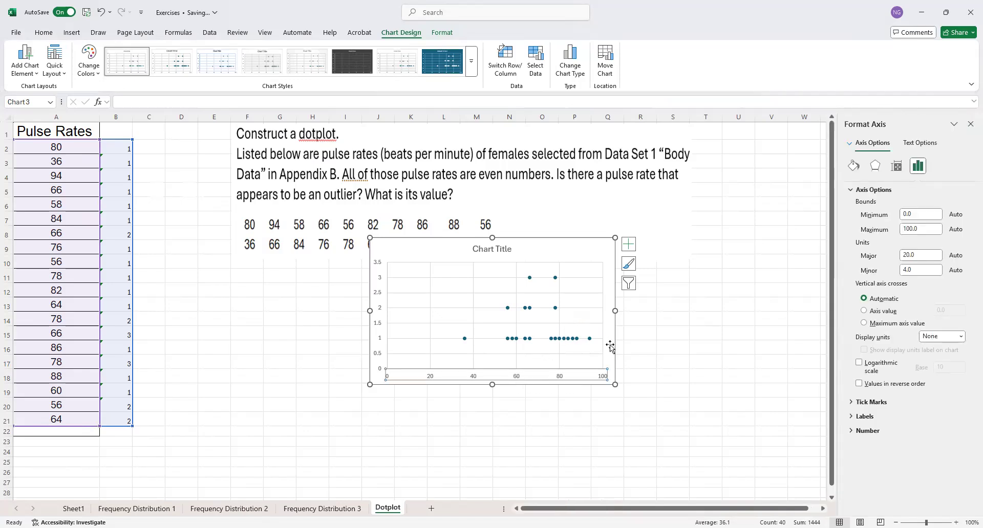
left_click(908, 215)
double_click(909, 214)
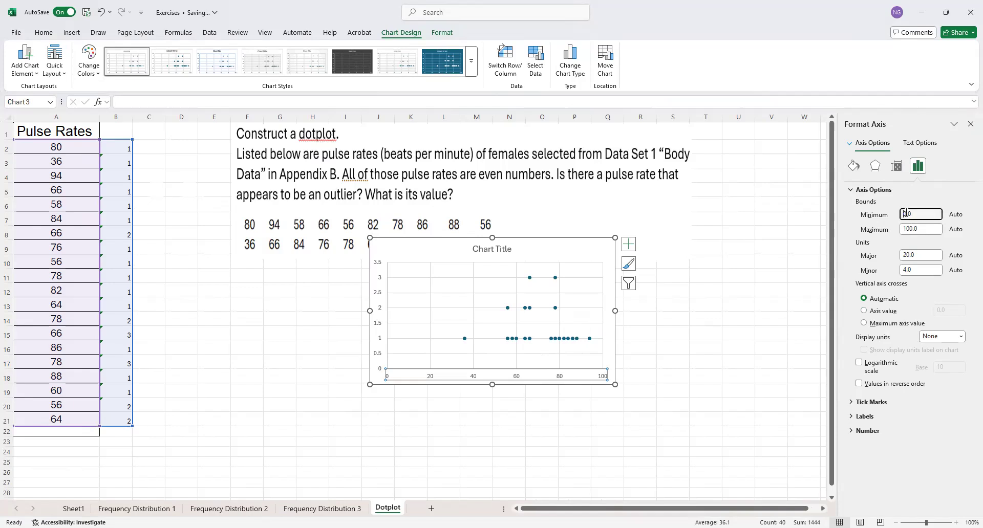
left_click(911, 214)
type("35")
left_click_drag(905, 229, 913, 228)
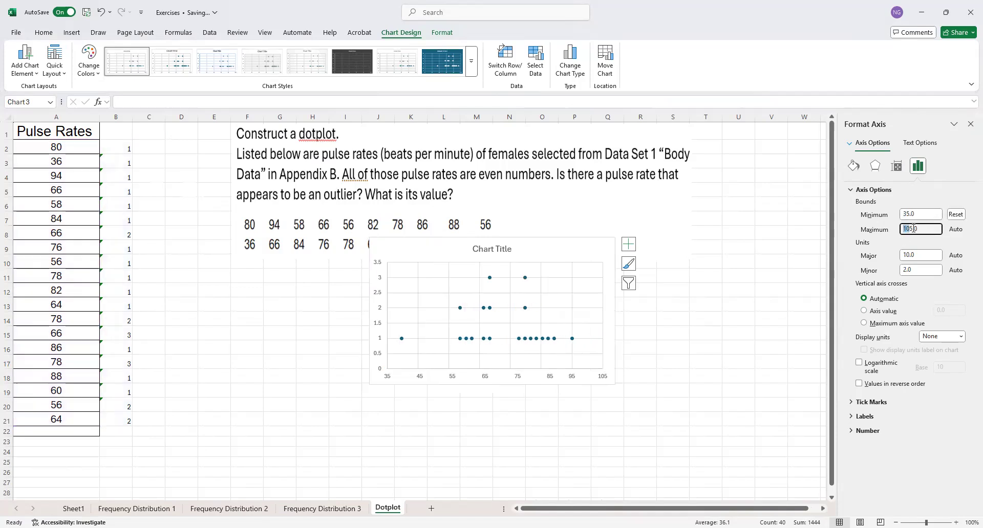
type("95")
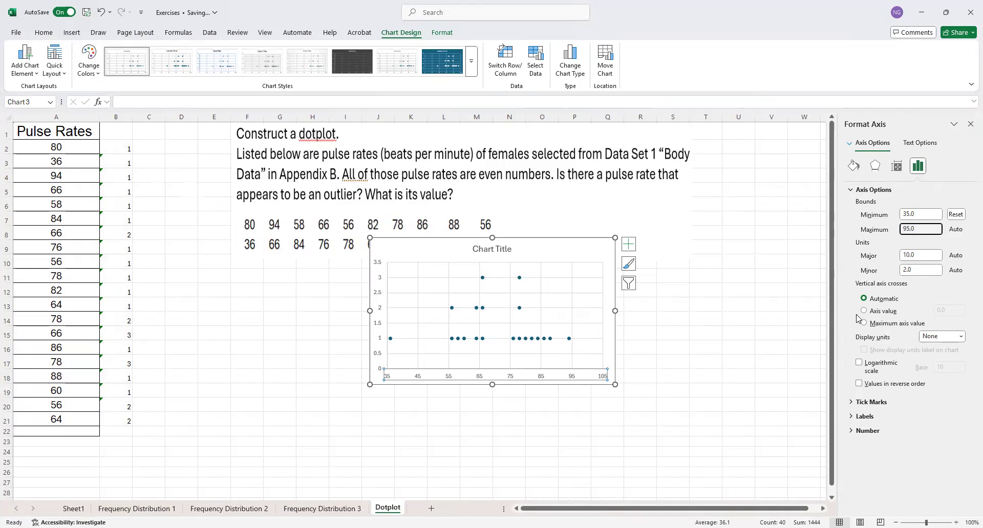
Set the horizontal axis's major unit to 5 and reopen its axis options
left_click(909, 254)
left_click_drag(909, 253, 911, 253)
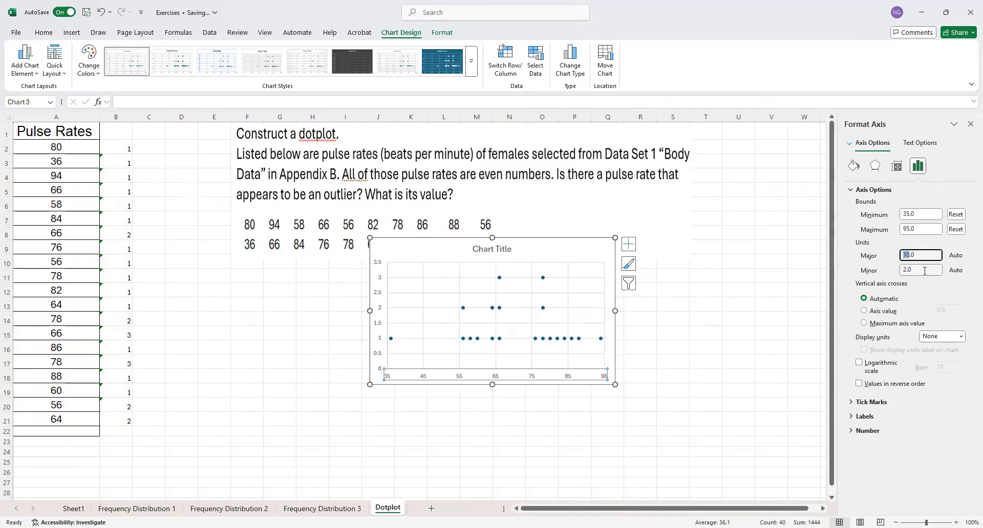
type("5")
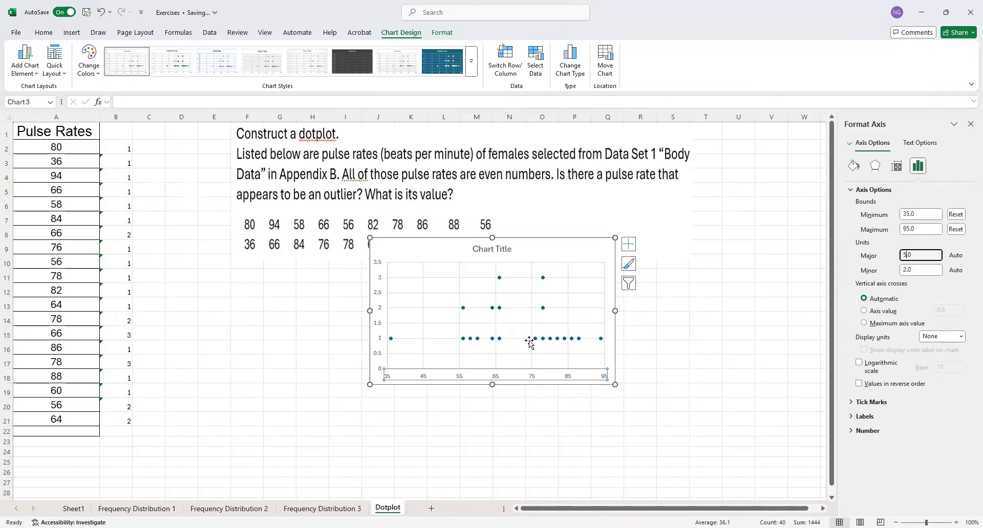
left_click(517, 359)
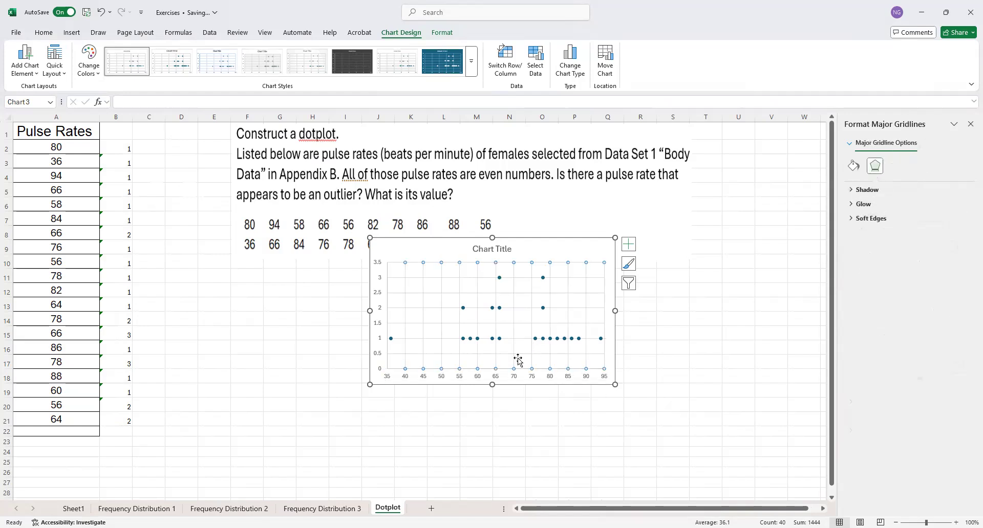
left_click(405, 378)
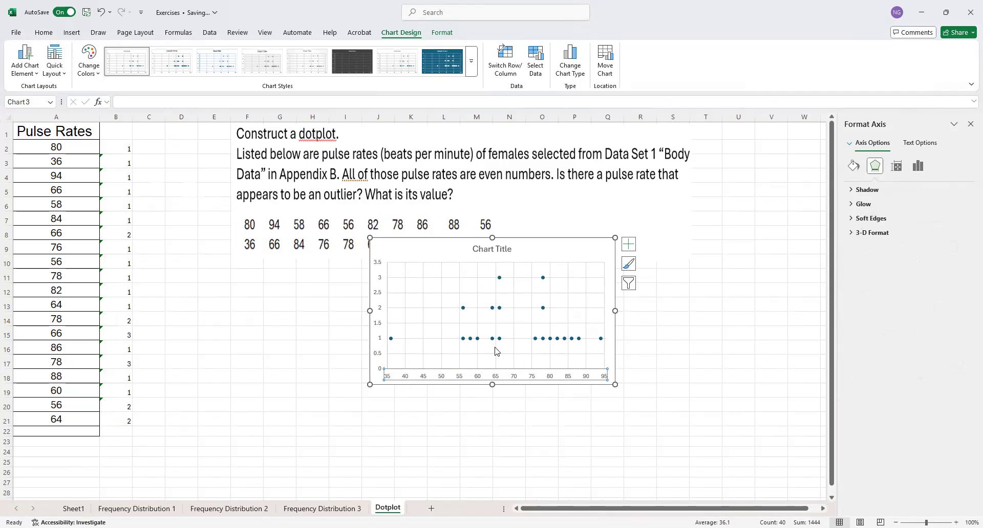
left_click(896, 166)
left_click(919, 167)
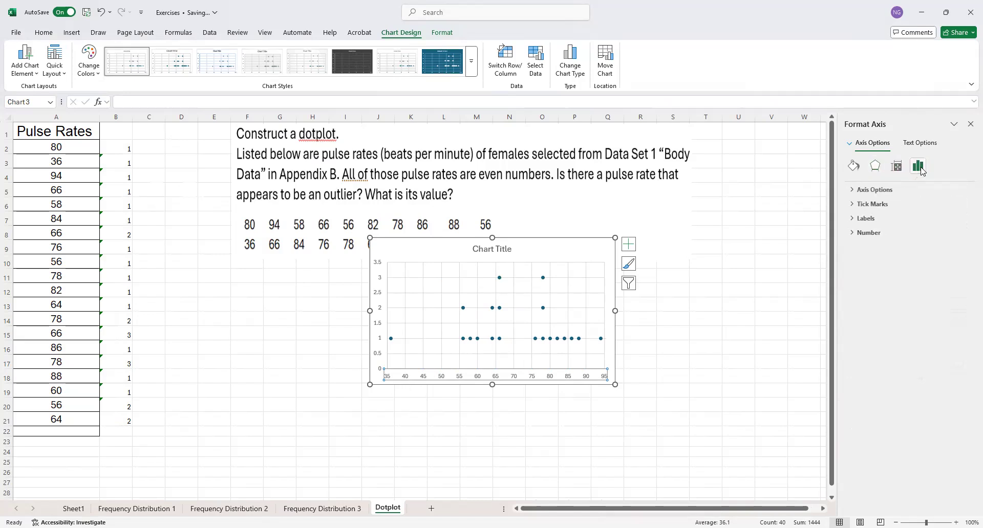
left_click(860, 190)
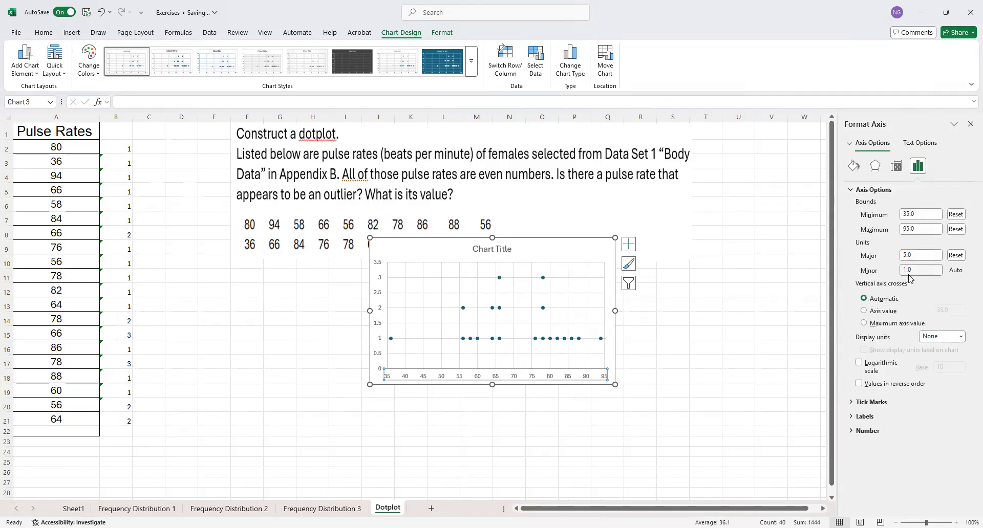
Set the chart's vertical axis bounds to a minimum of 1 and a maximum of 3
left_click(381, 339)
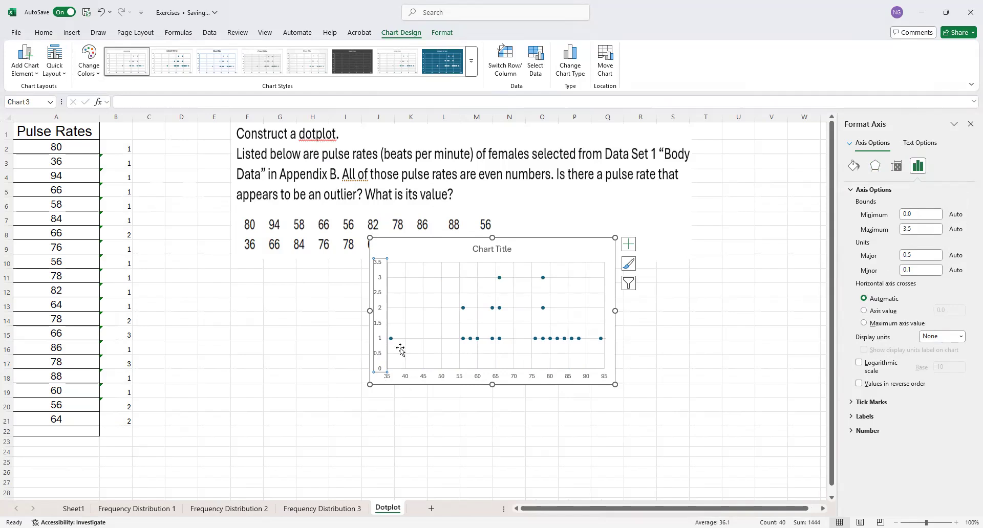
left_click(905, 214)
double_click(905, 215)
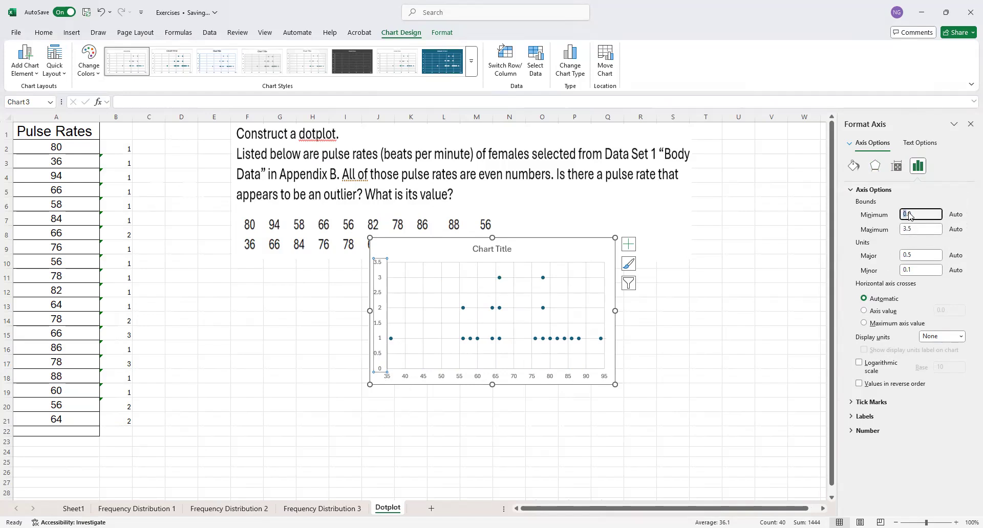
type("1")
double_click(905, 229)
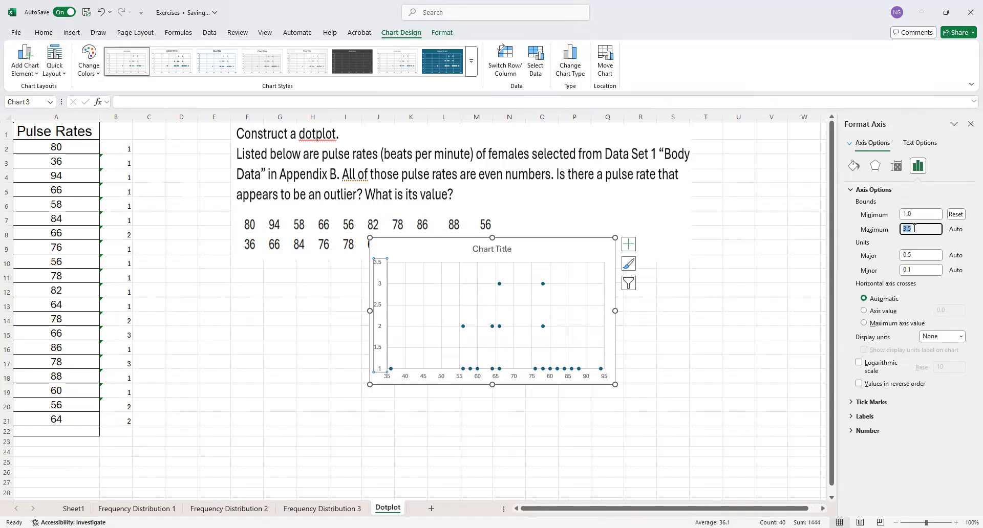
type("3")
Set the vertical axis's major unit to 1 and deselect the chart
left_click(910, 256)
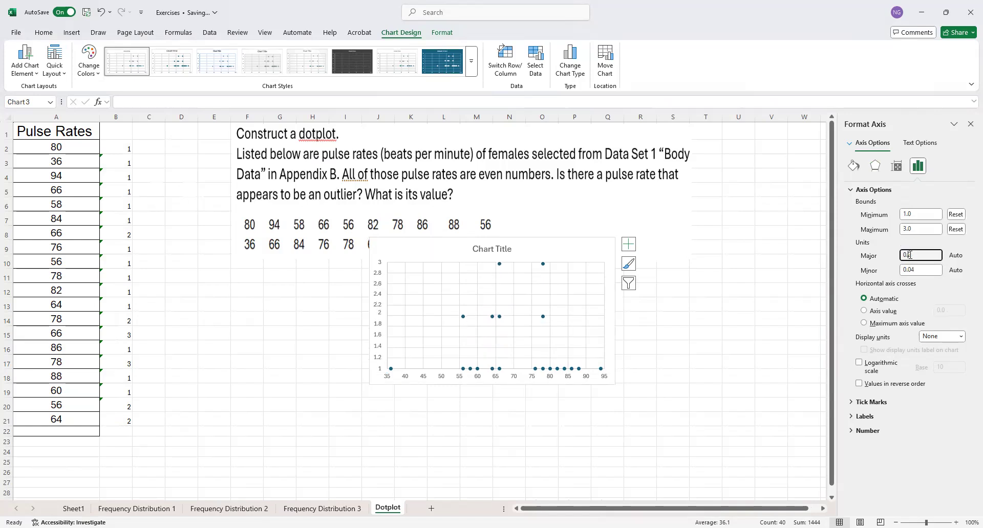
double_click(909, 256)
type("1")
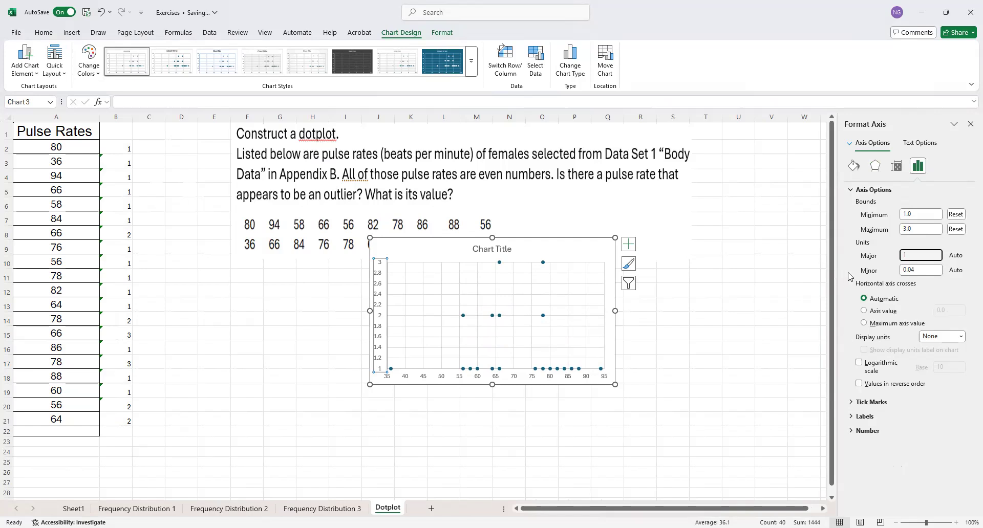
left_click(407, 406)
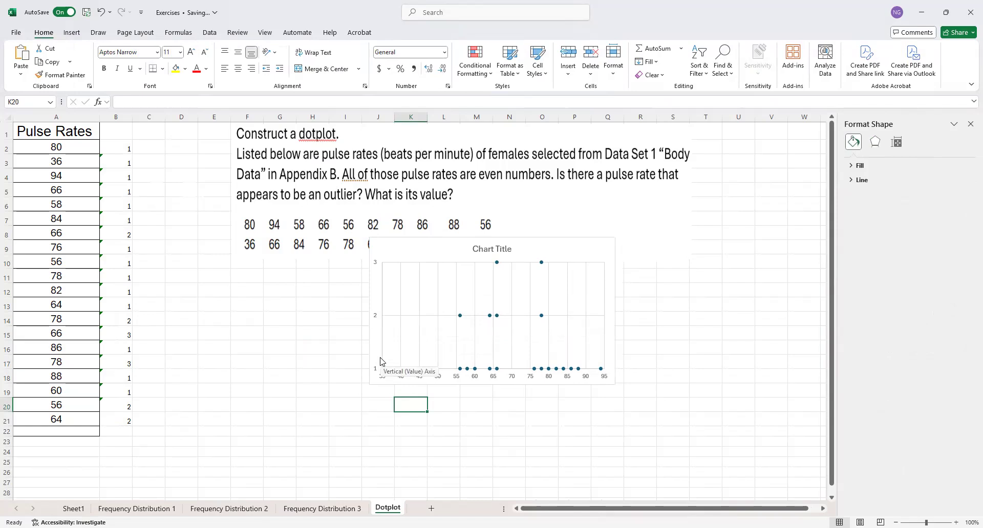
Set the vertical axis's minor unit to 1 and check the axis options of both chart axes
left_click(377, 319)
left_click_drag(917, 270, 892, 271)
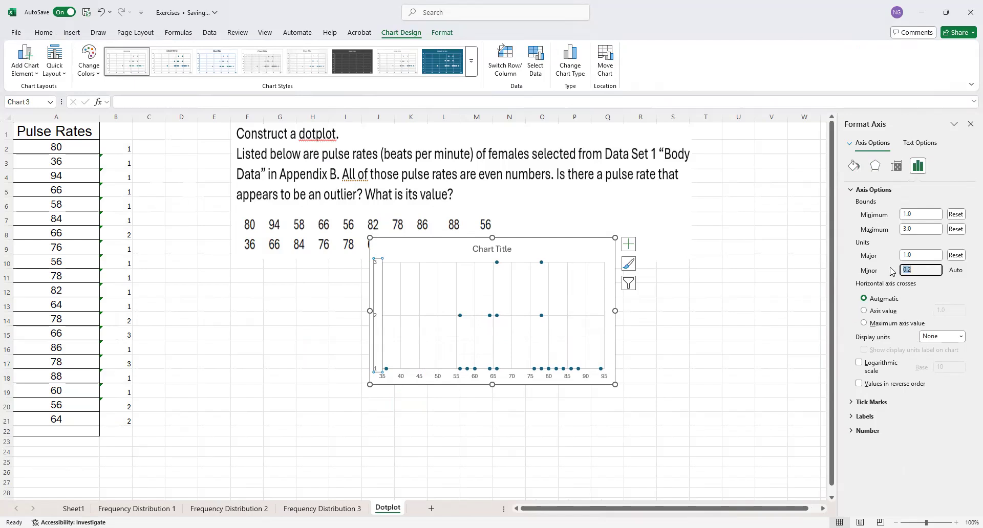
type("1")
left_click(547, 378)
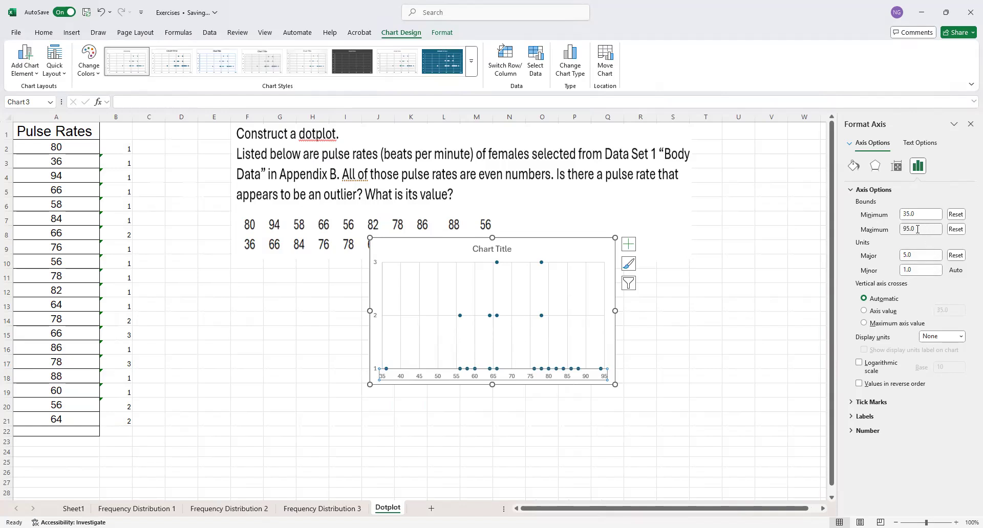
left_click(378, 320)
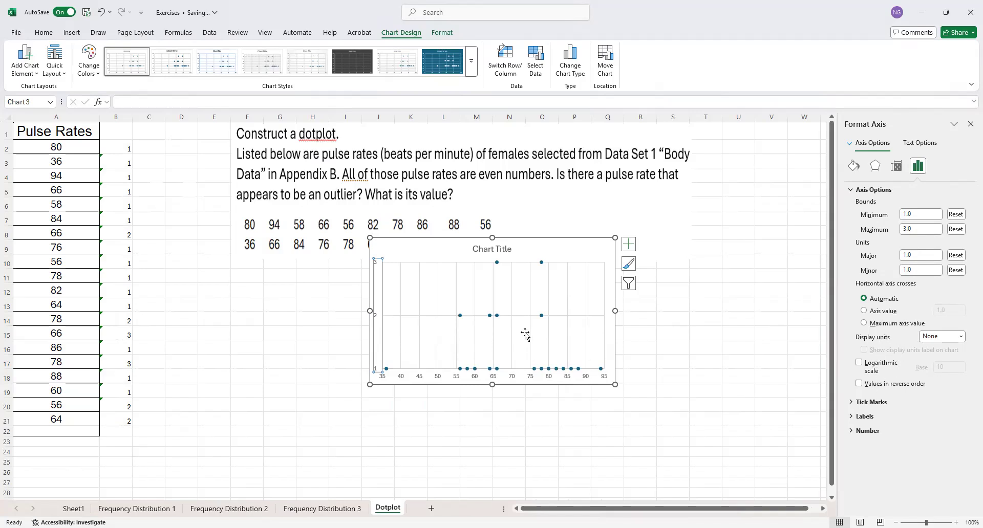
Delete the chart's vertical and horizontal major gridlines
left_click(549, 305)
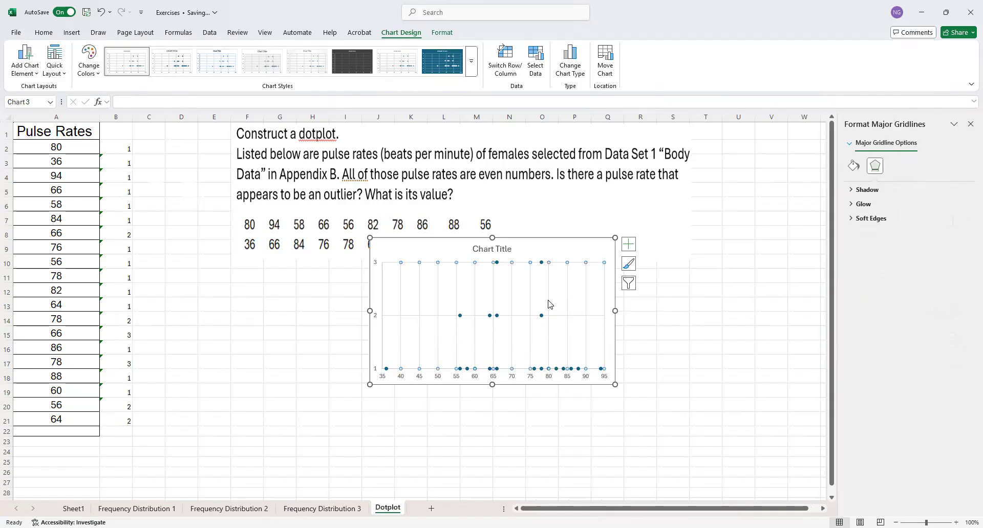
key("Delete")
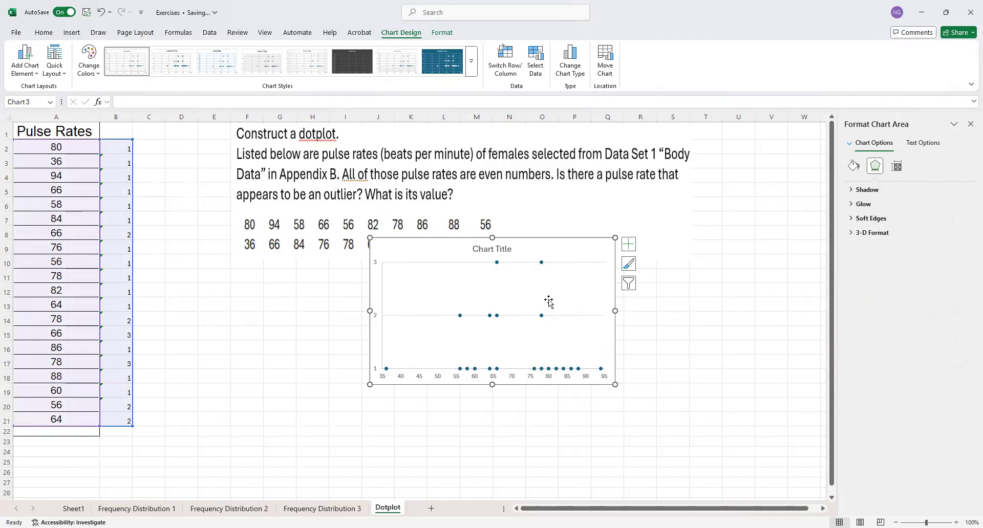
left_click(572, 320)
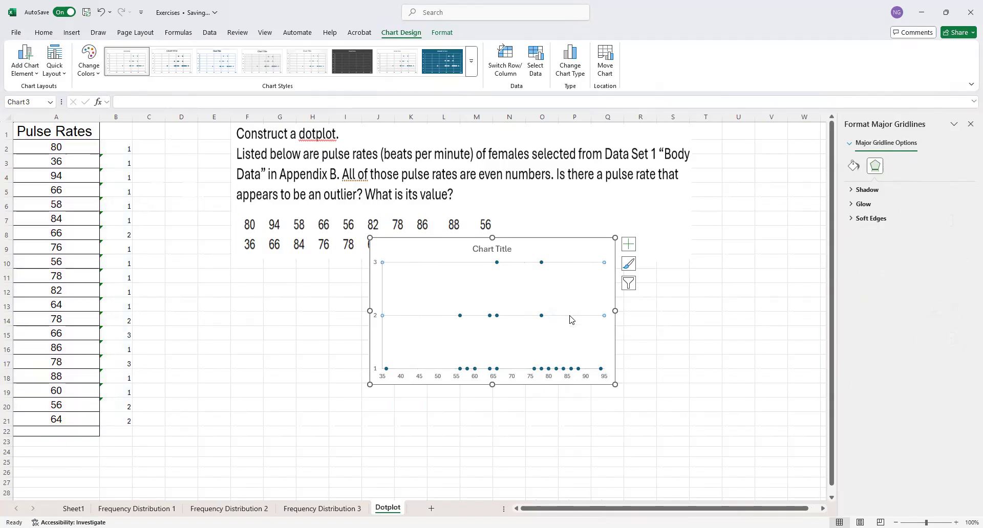
key("Delete")
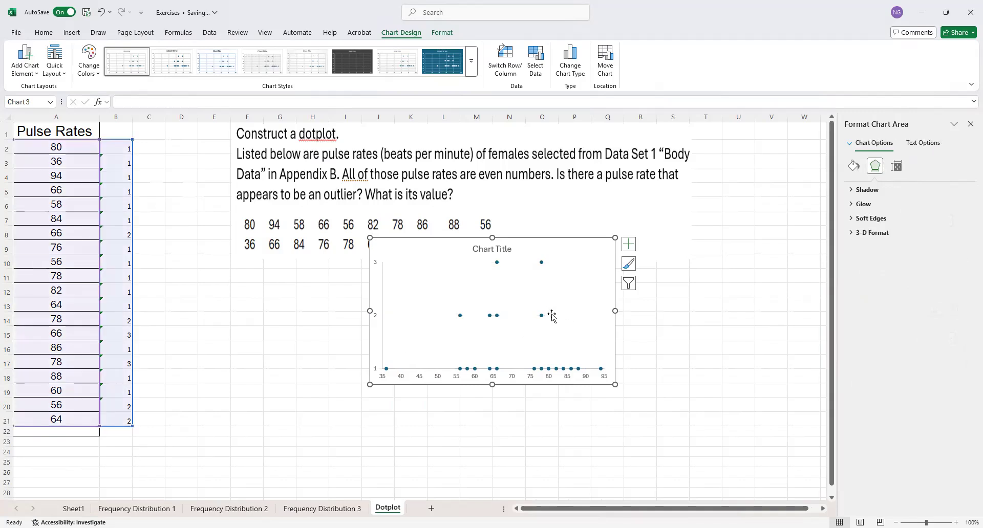
Shrink the plot area vertically so the dots stack closely, and lower the chart's upper edge to uncover the listed pulse rates
left_click(542, 314)
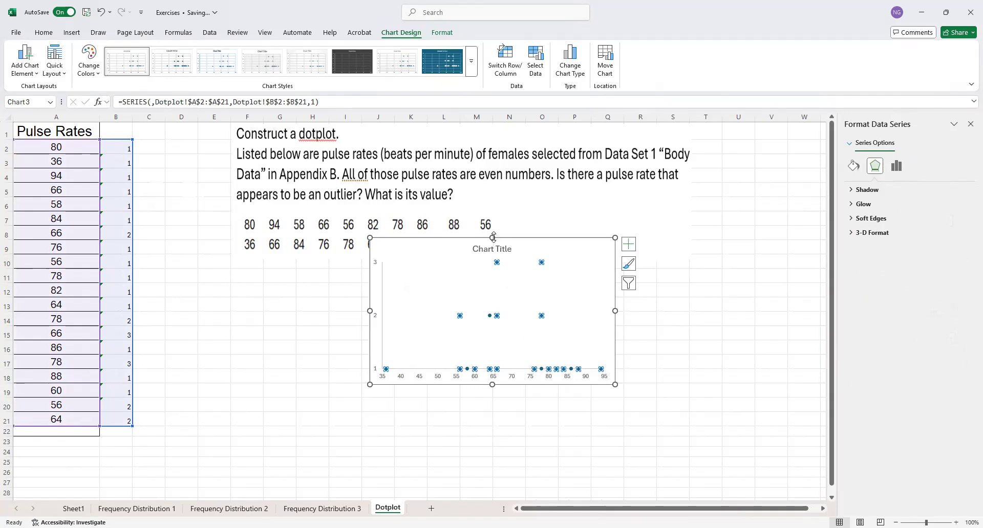
left_click(444, 278)
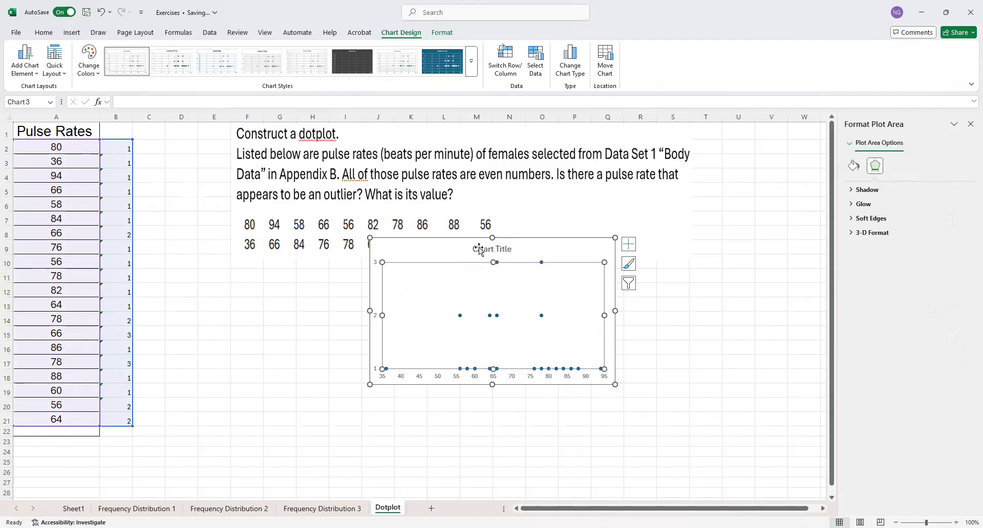
mouse_move(494, 262)
left_click_drag(494, 262, 493, 334)
left_click_drag(494, 236, 495, 282)
Replace the placeholder chart title with "Dotplot"
left_click(493, 292)
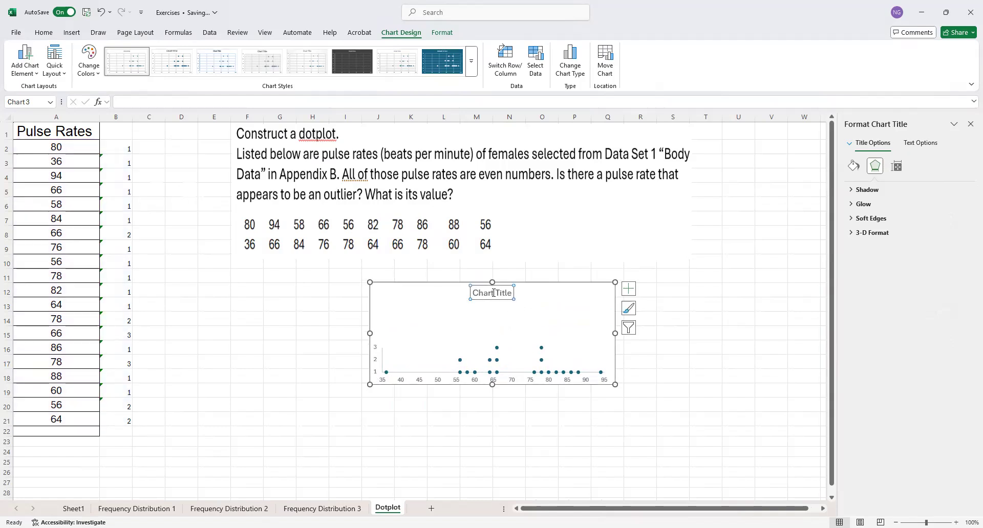
double_click(494, 293)
left_click_drag(513, 293, 457, 293)
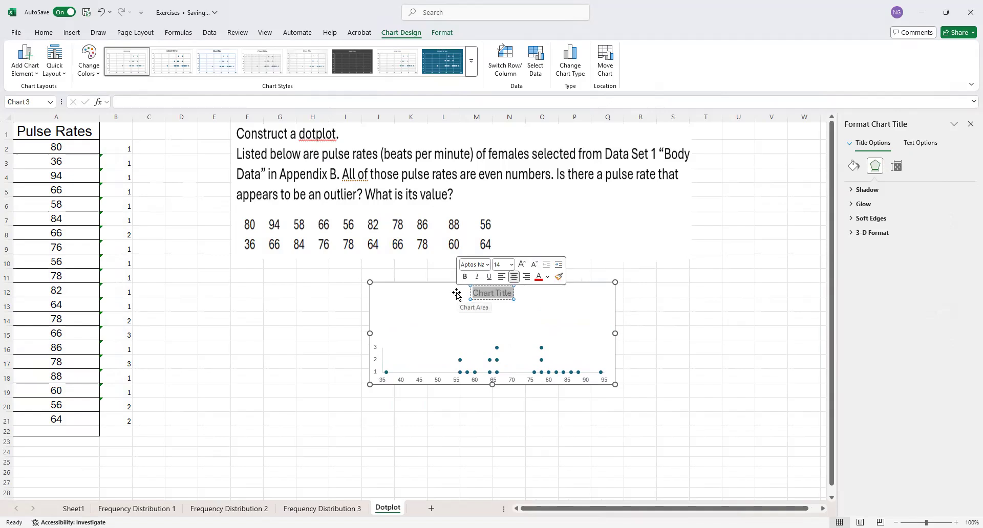
type("Dot")
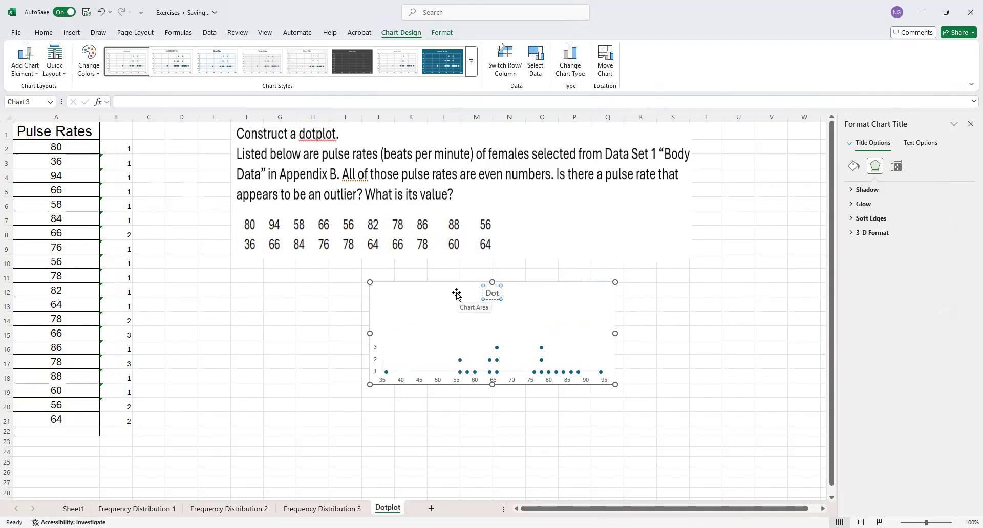
type("plot")
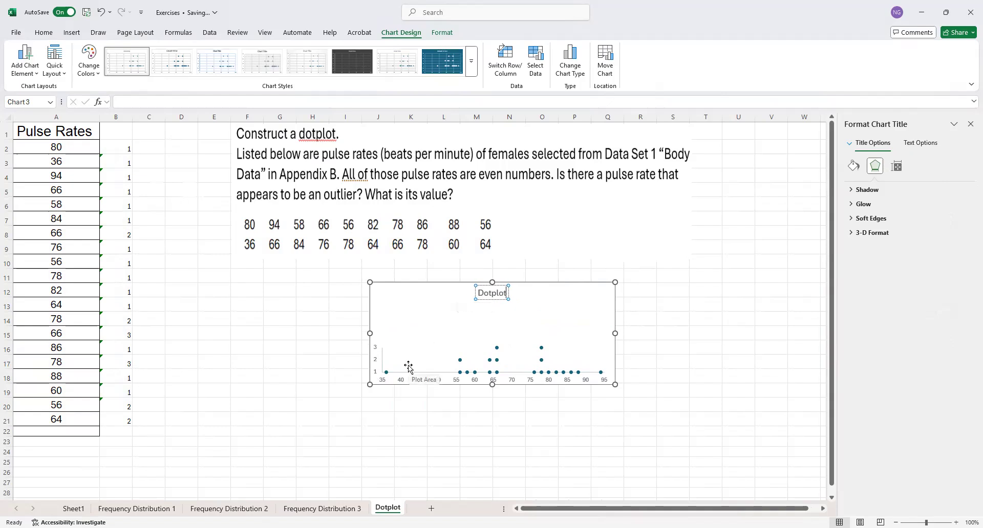
Delete the chart's vertical axis and move the chart directly beneath the listed pulse rates
left_click(381, 362)
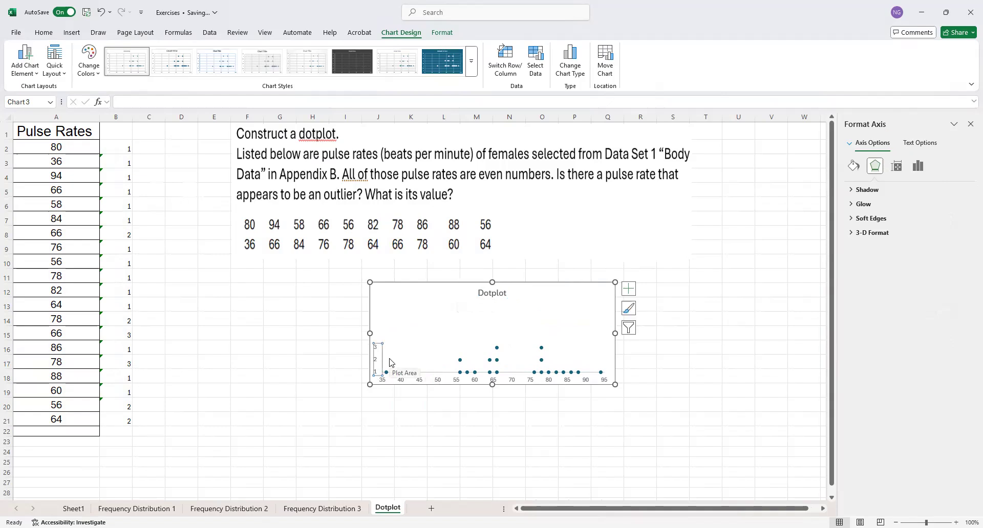
key("Delete")
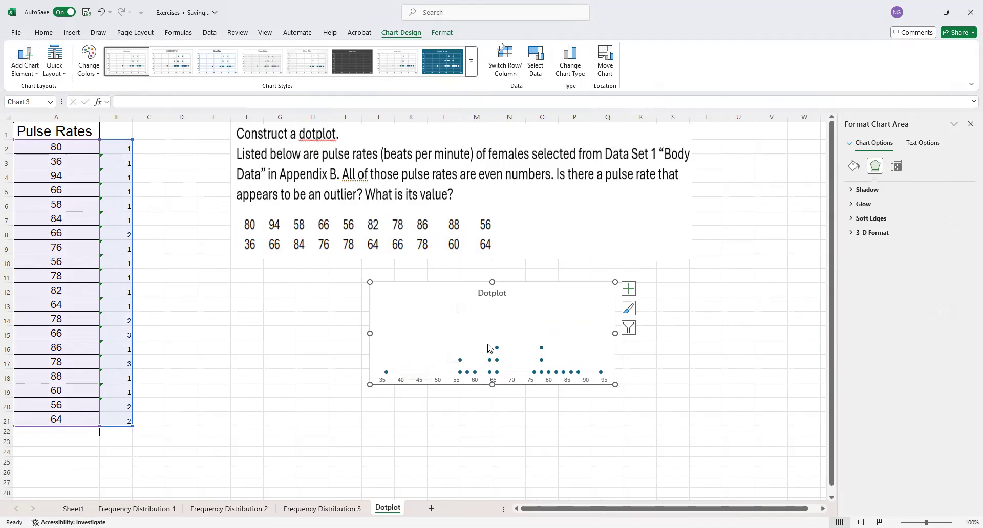
left_click_drag(529, 289, 417, 281)
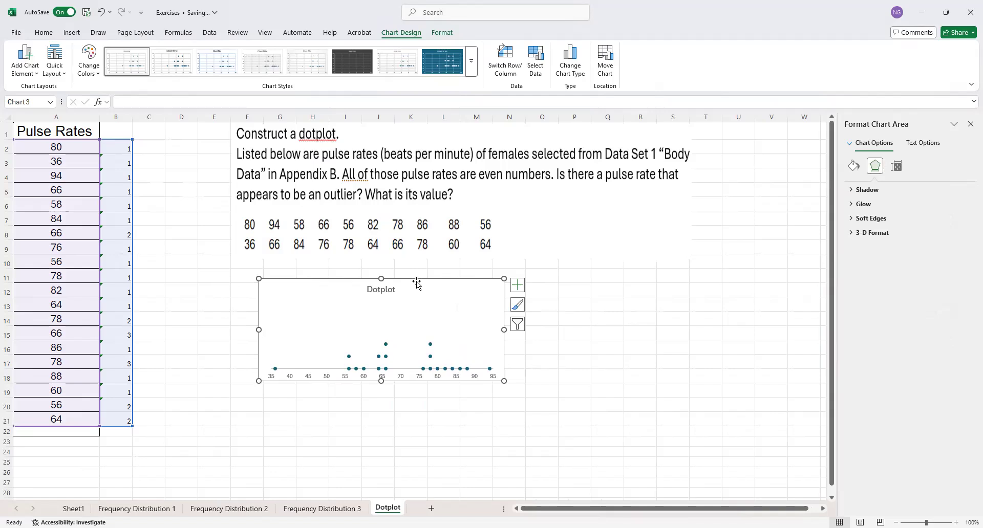